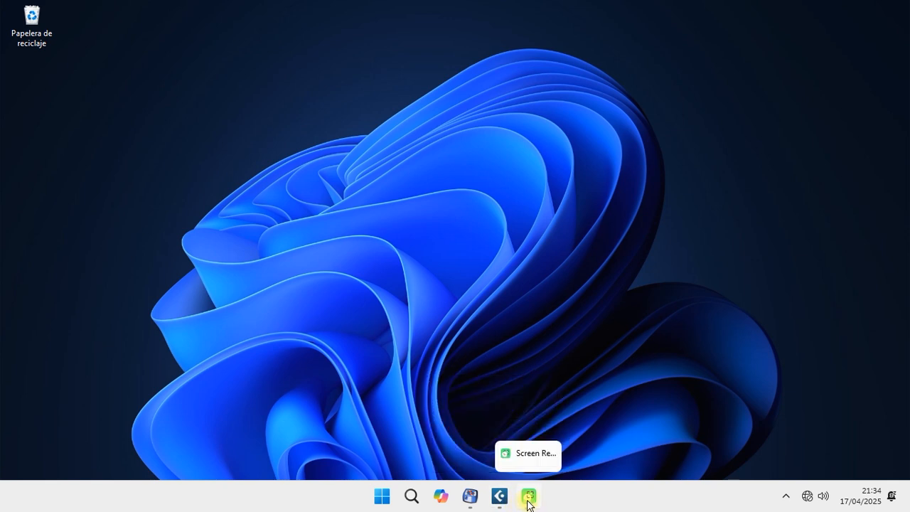
Launch the MMANA-GAL basic antenna modelling program.
{"action": "mouse_move", "coordinate": [532, 503]}
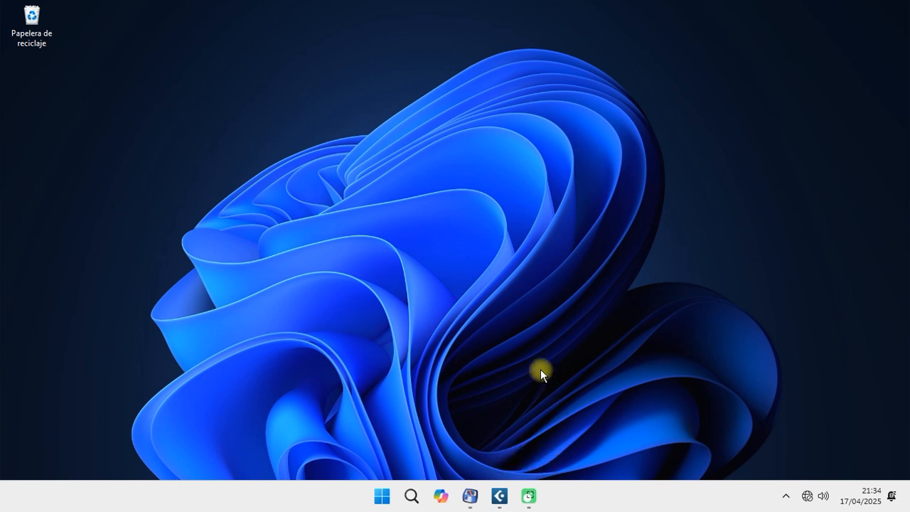
{"action": "mouse_move", "coordinate": [505, 497]}
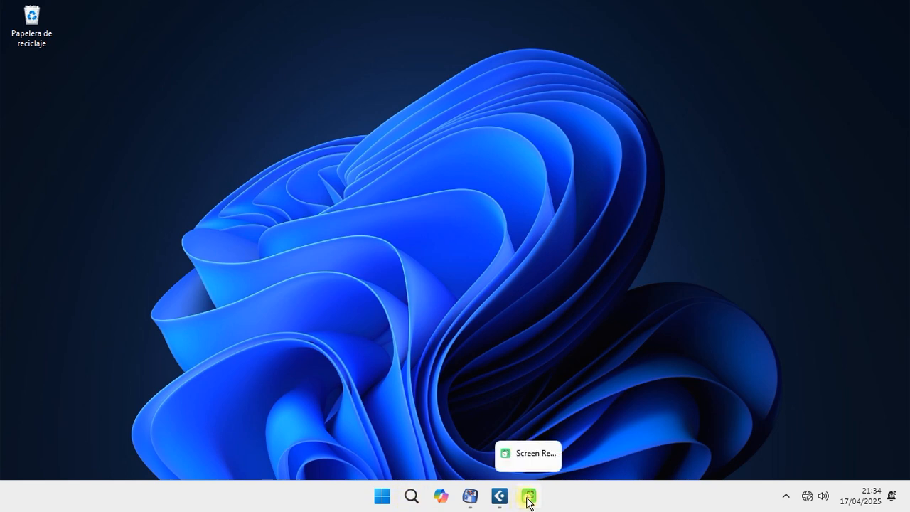
{"action": "left_click", "coordinate": [386, 497]}
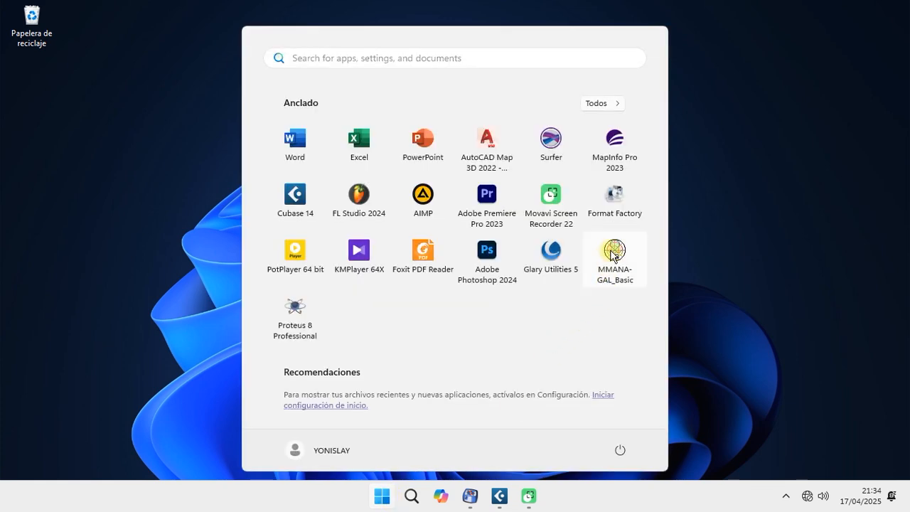
{"action": "left_click", "coordinate": [613, 253]}
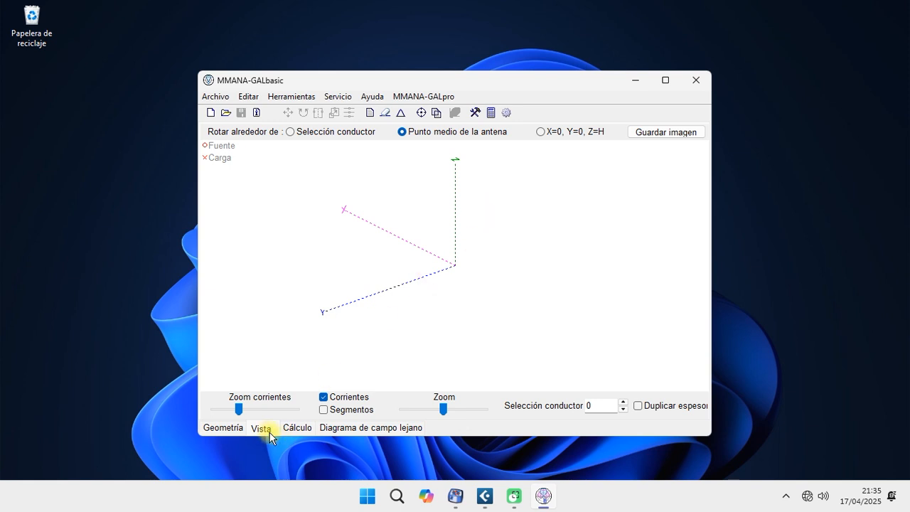
Set the antenna model's design frequency to 145.000 MHz in the geometry definition.
{"action": "left_click", "coordinate": [233, 428]}
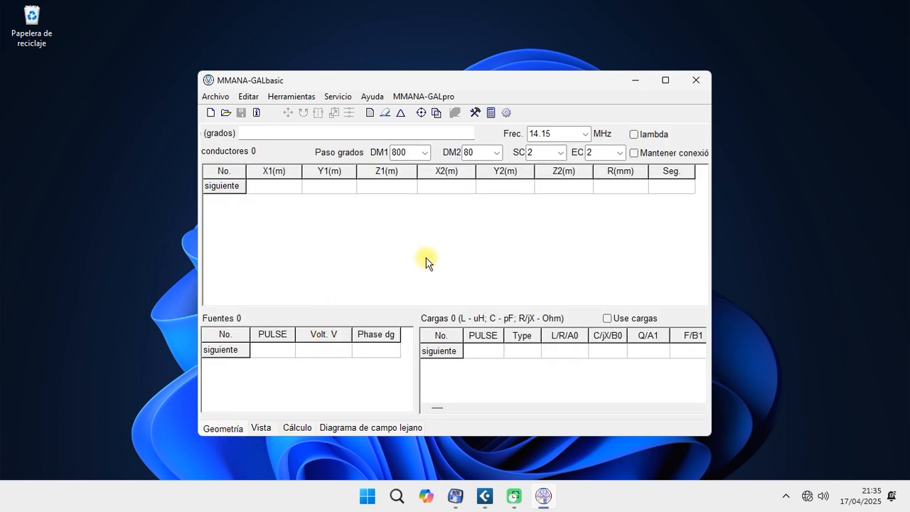
{"action": "left_click", "coordinate": [584, 135]}
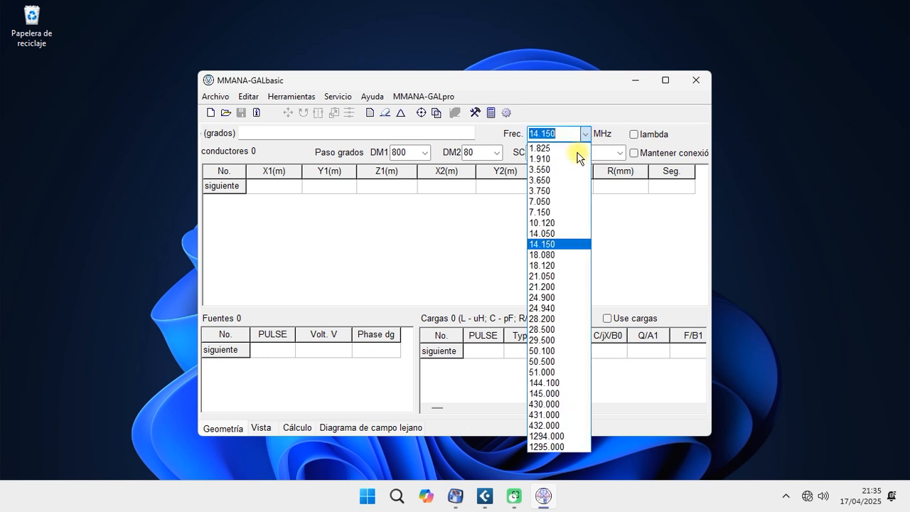
{"action": "left_click", "coordinate": [556, 394]}
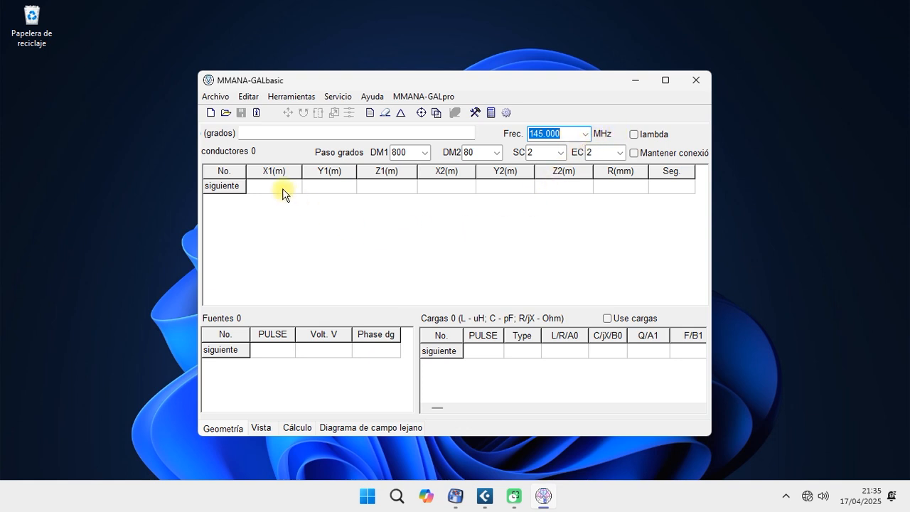
Add the first wire to the antenna geometry with its Y1 coordinate at 0.5 m.
{"action": "left_click", "coordinate": [262, 428]}
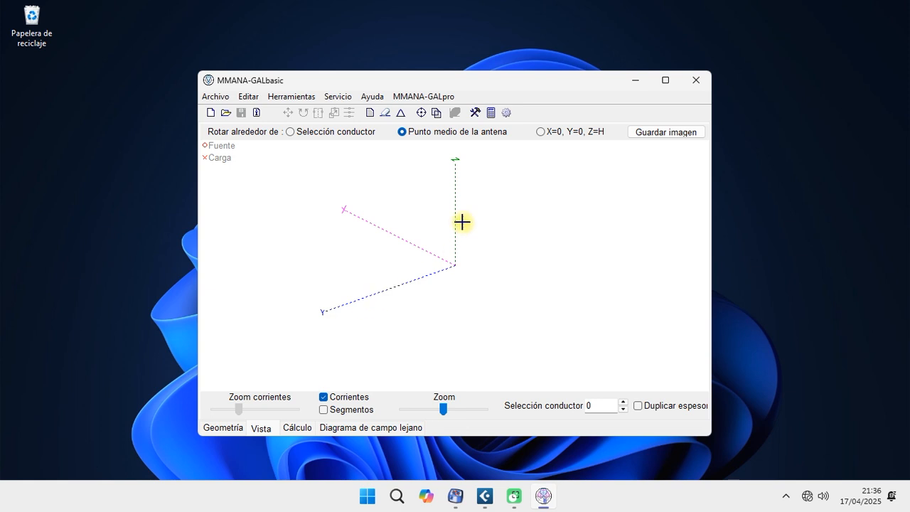
{"action": "left_click", "coordinate": [223, 428]}
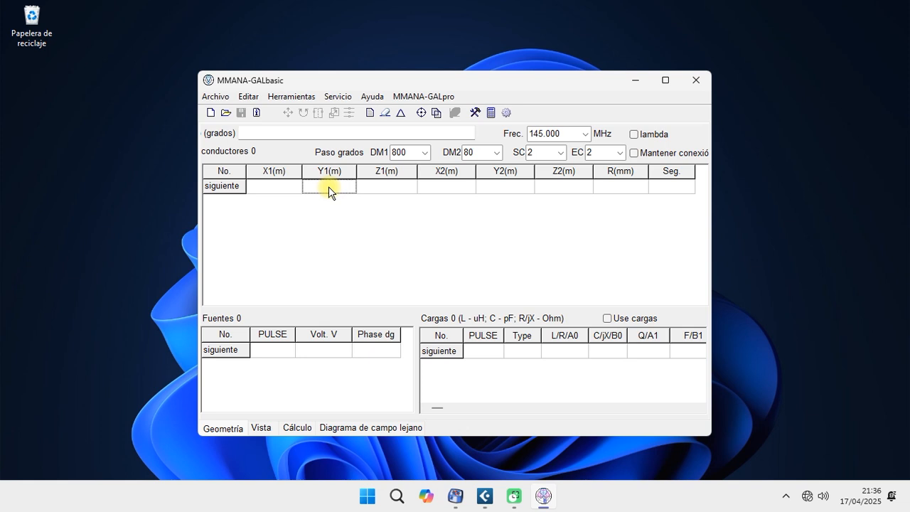
{"action": "type", "text": "0.5"}
{"action": "key", "text": "Return"}
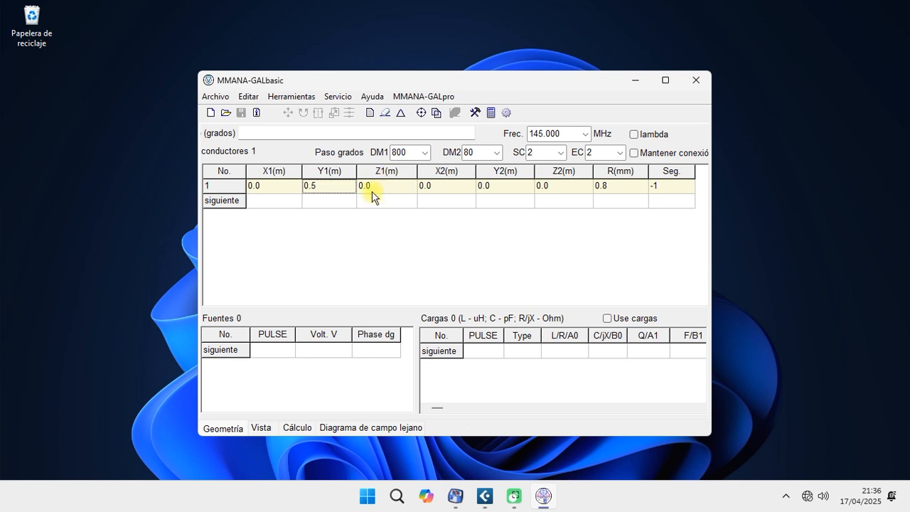
Set the first wire's Y2 coordinate to -0.5 m and check the wire in the 3D view.
{"action": "left_click", "coordinate": [260, 428]}
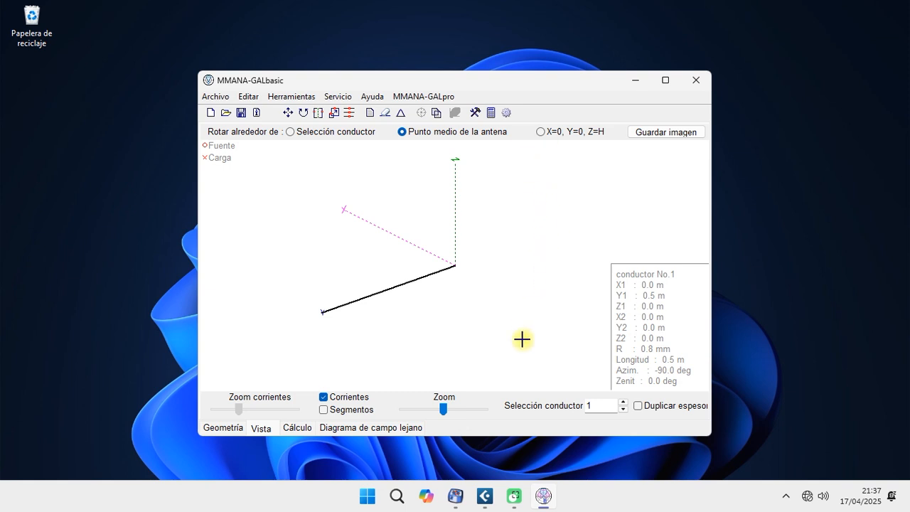
{"action": "left_click", "coordinate": [240, 428]}
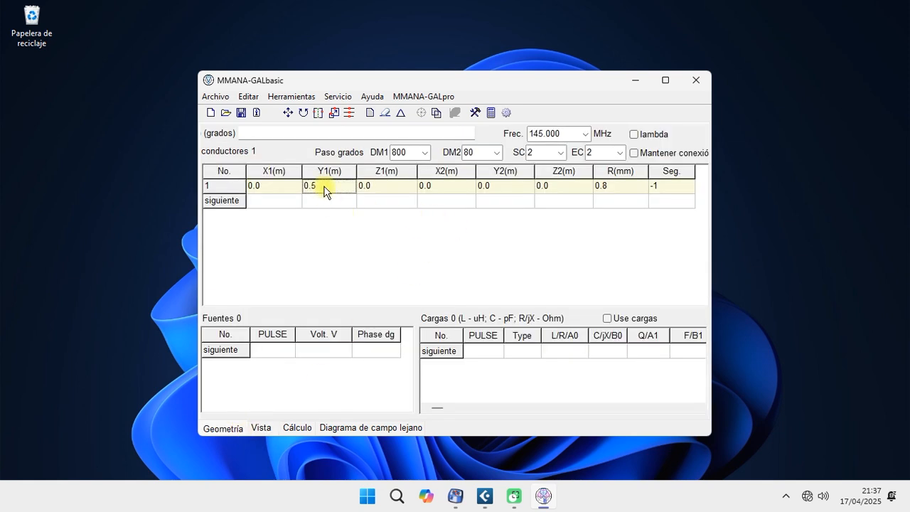
{"action": "left_click", "coordinate": [497, 187]}
{"action": "left_click", "coordinate": [496, 187]}
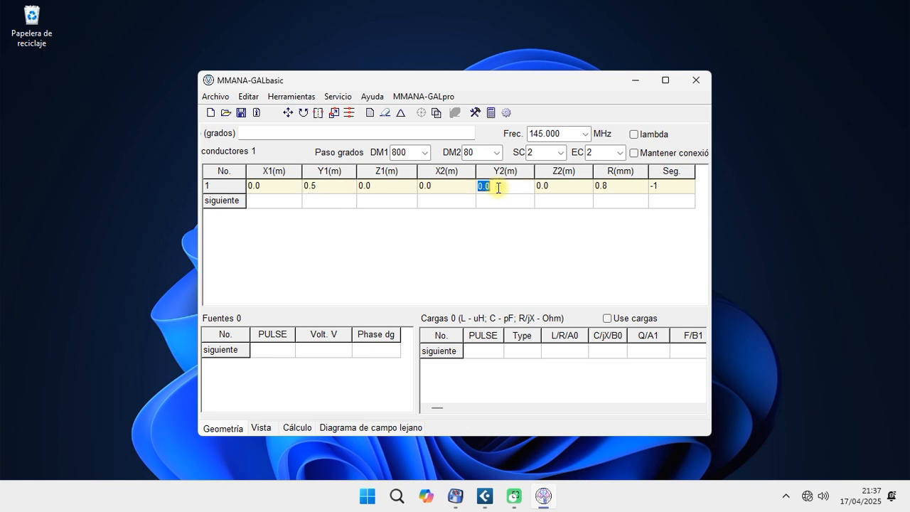
{"action": "type", "text": "-"}
{"action": "left_click", "coordinate": [263, 429]}
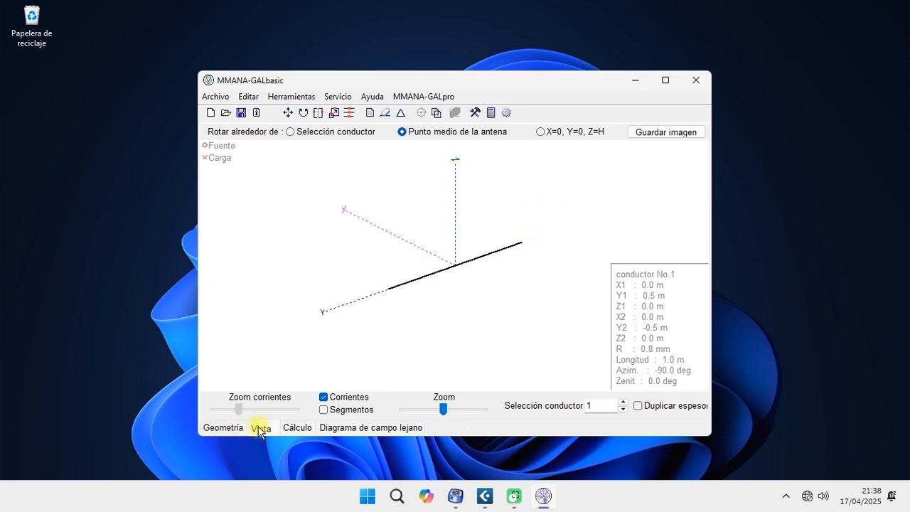
Set the radius of the first wire to 5 mm.
{"action": "left_click", "coordinate": [229, 428]}
{"action": "left_click", "coordinate": [620, 188]}
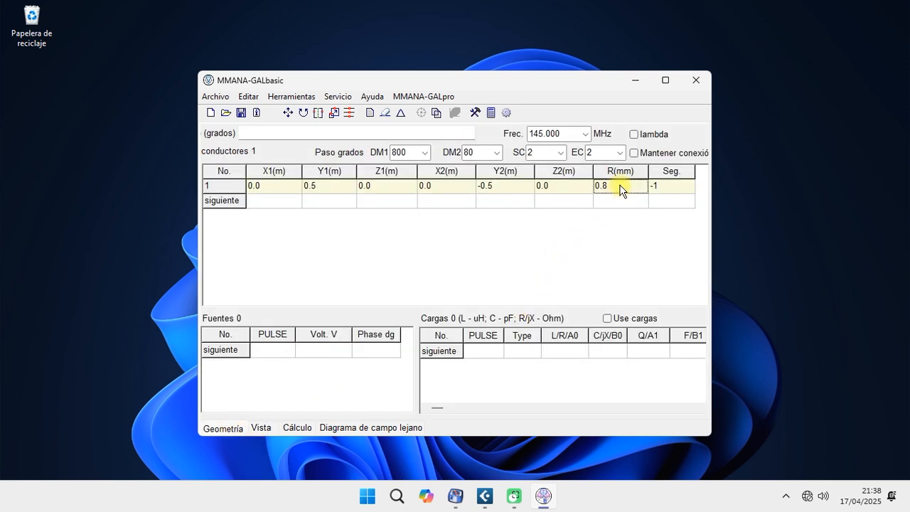
{"action": "left_click", "coordinate": [620, 186]}
{"action": "type", "text": "5"}
{"action": "key", "text": "Return"}
Add a source at the centre of wire 1 with pulse w1c and check it in the 3D view.
{"action": "left_click", "coordinate": [268, 351]}
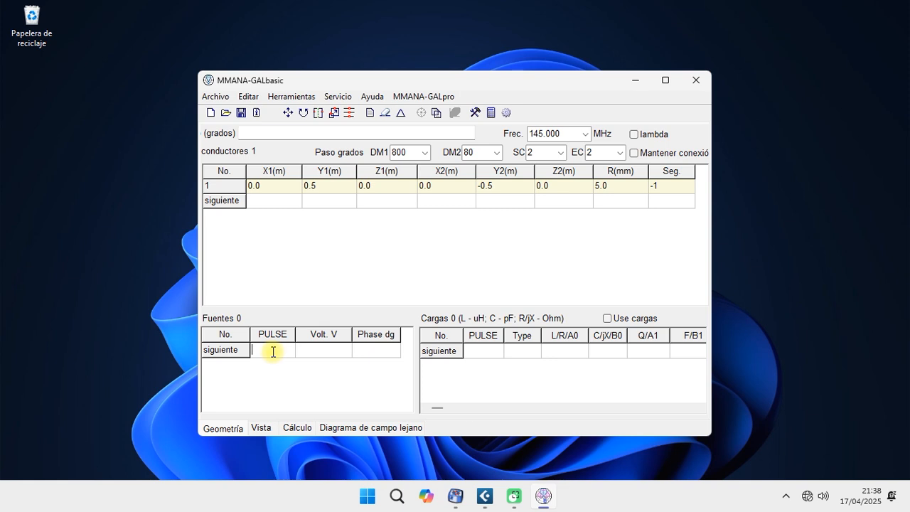
{"action": "type", "text": "w1"}
{"action": "type", "text": "c"}
{"action": "key", "text": "Return"}
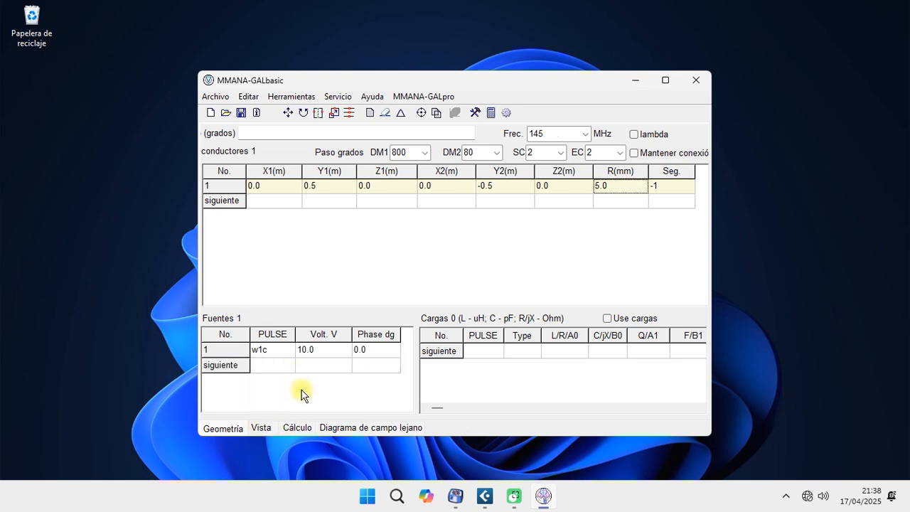
{"action": "left_click", "coordinate": [261, 427]}
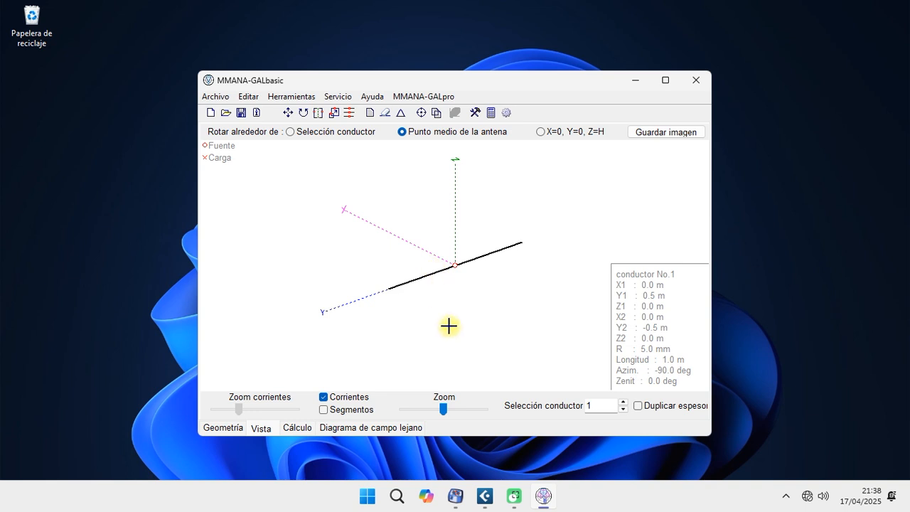
Set the antenna material to "tubo de Al" and run the calculation.
{"action": "left_click", "coordinate": [306, 427]}
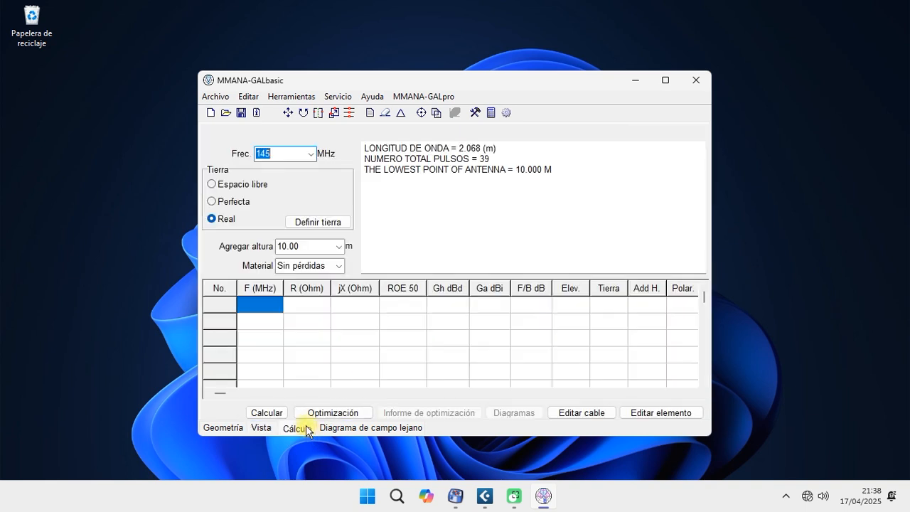
{"action": "left_click", "coordinate": [338, 266]}
{"action": "left_click", "coordinate": [314, 319]}
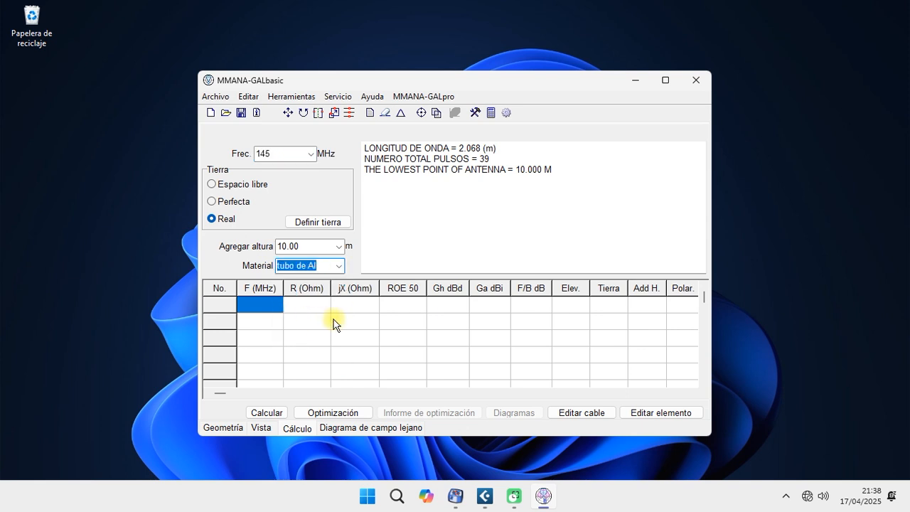
{"action": "left_click", "coordinate": [277, 412]}
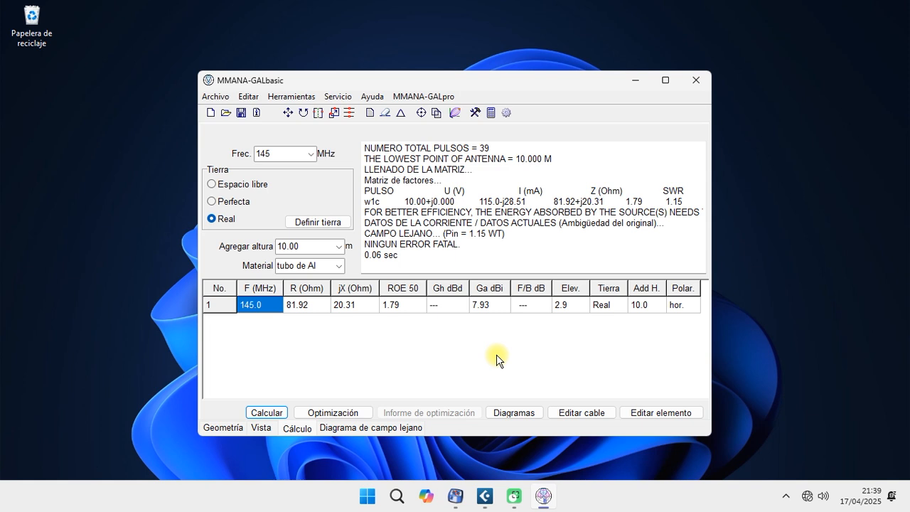
Review the dipole's calculation results, far-field diagram and current distribution.
{"action": "left_click", "coordinate": [297, 428]}
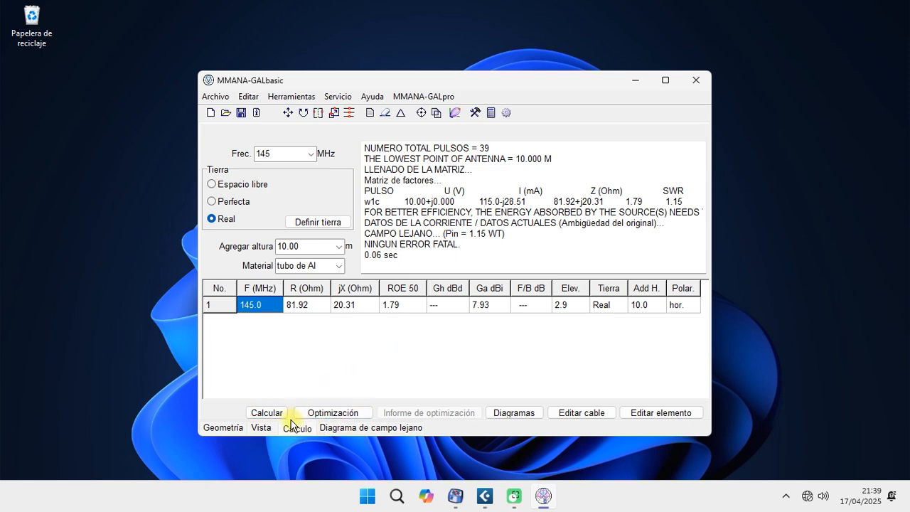
{"action": "left_click", "coordinate": [350, 429]}
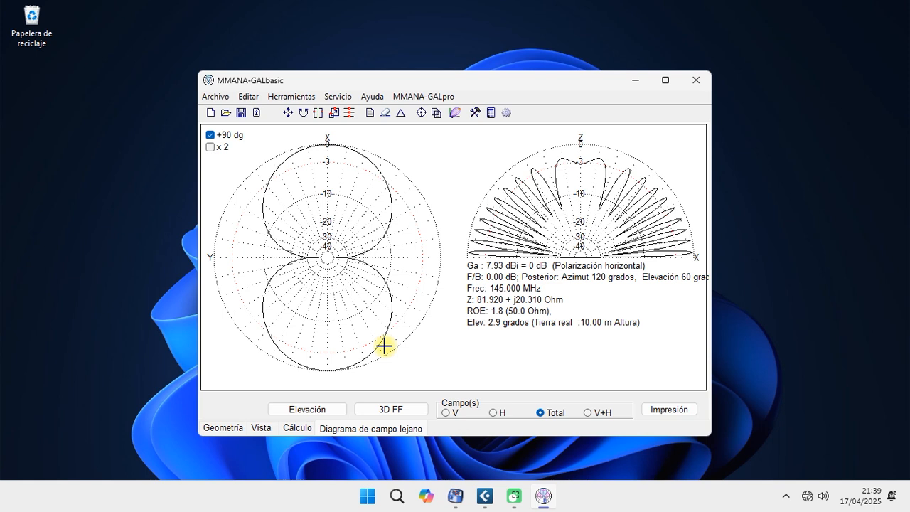
{"action": "left_click", "coordinate": [237, 429]}
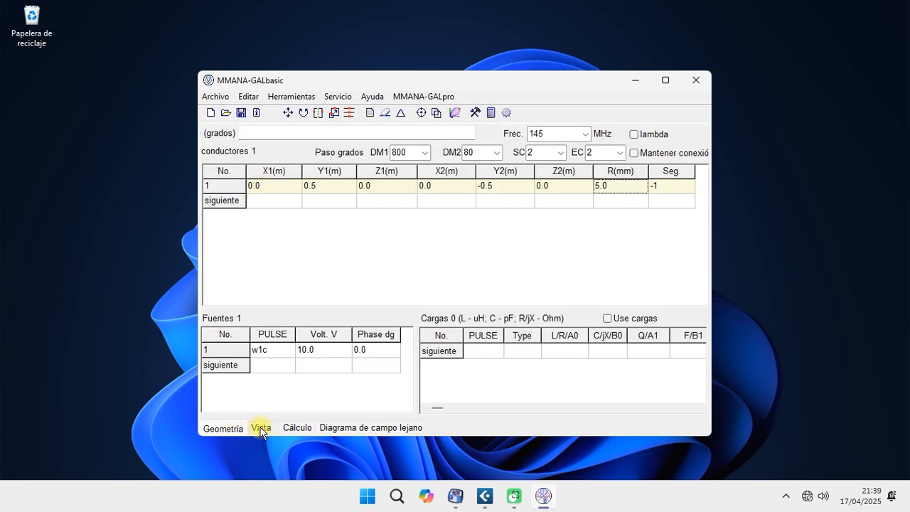
{"action": "left_click", "coordinate": [260, 427]}
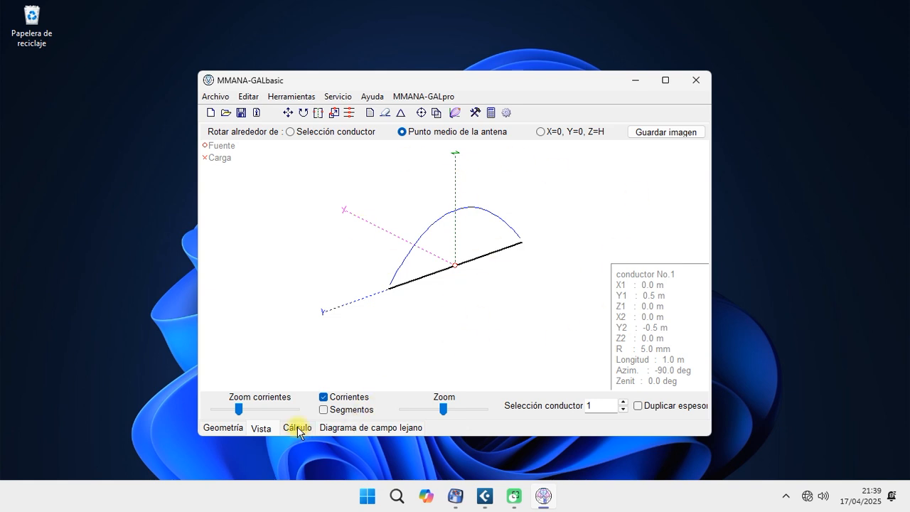
{"action": "left_click", "coordinate": [334, 428]}
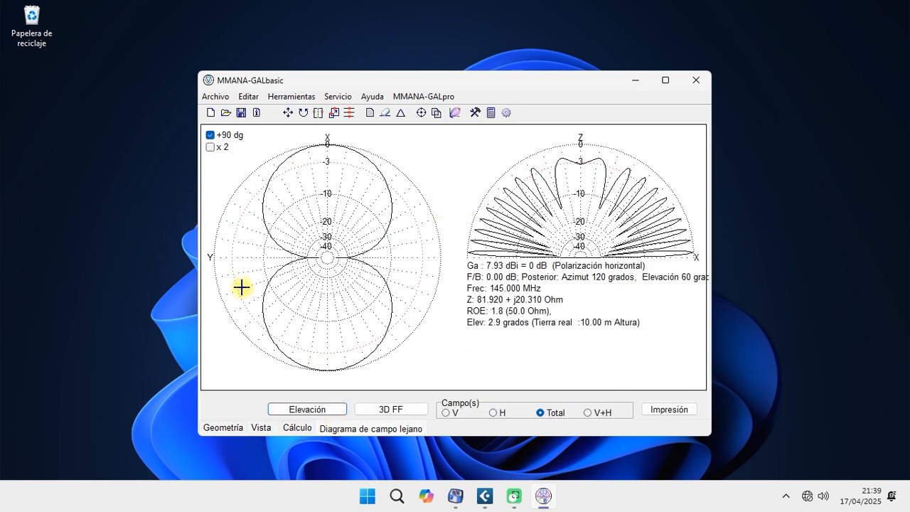
{"action": "left_click", "coordinate": [262, 428]}
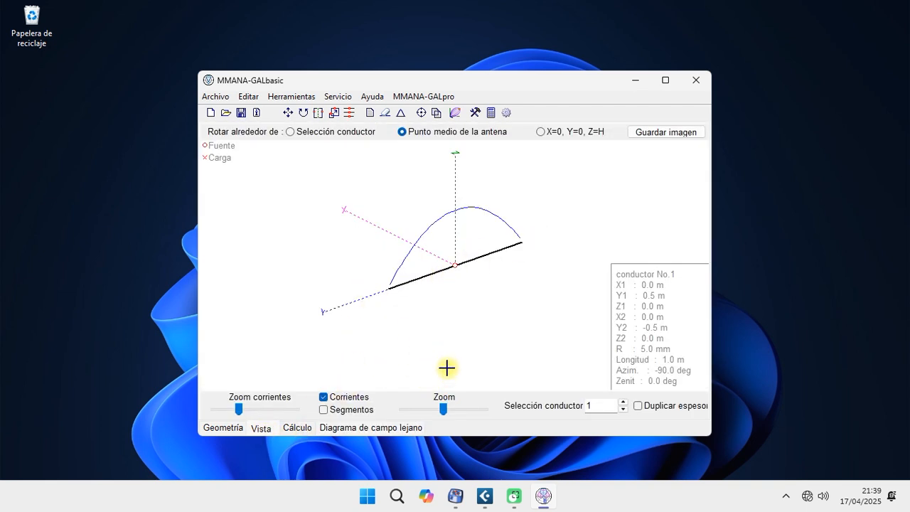
{"action": "left_click", "coordinate": [299, 428]}
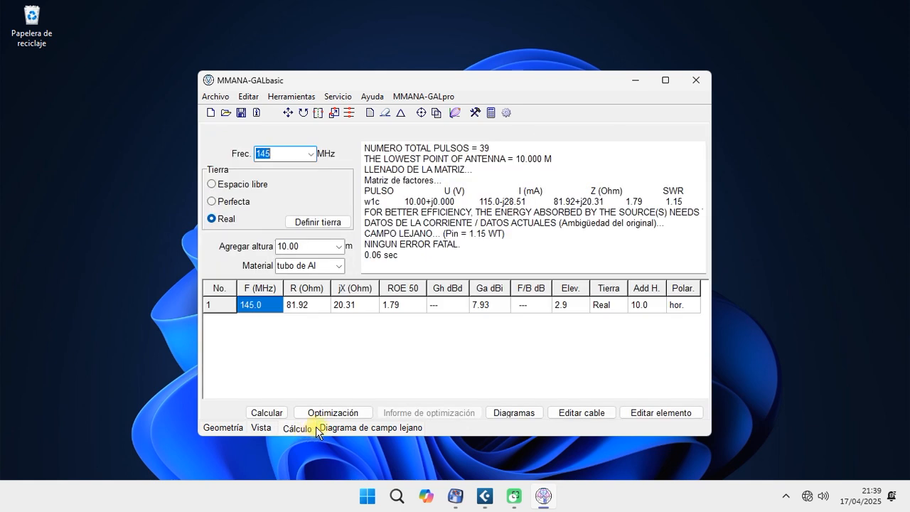
Read the gain at different angles along the azimuth and elevation patterns of the far-field diagram.
{"action": "left_click", "coordinate": [331, 428]}
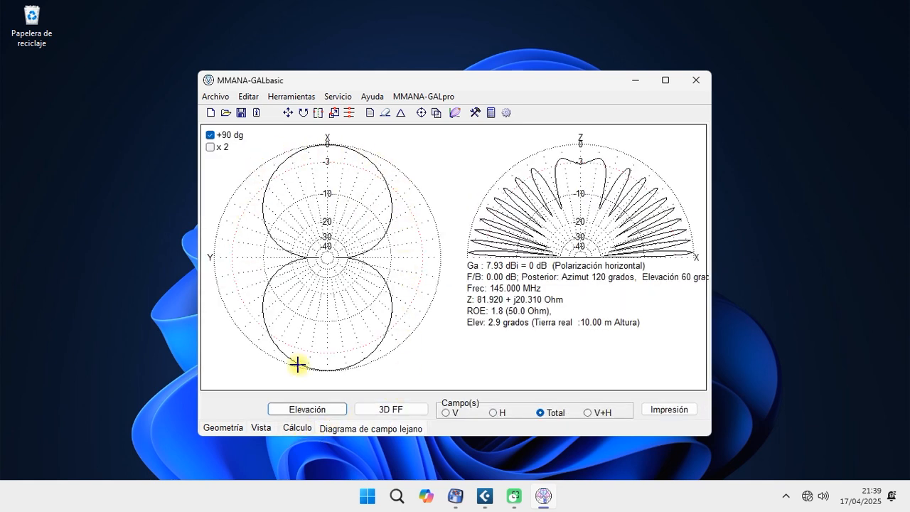
{"action": "mouse_move", "coordinate": [291, 200]}
{"action": "left_mouse_down"}
{"action": "mouse_move", "coordinate": [362, 142]}
{"action": "mouse_move", "coordinate": [240, 309]}
{"action": "mouse_move", "coordinate": [450, 353]}
{"action": "mouse_move", "coordinate": [481, 265]}
{"action": "mouse_move", "coordinate": [422, 331]}
{"action": "left_mouse_up"}
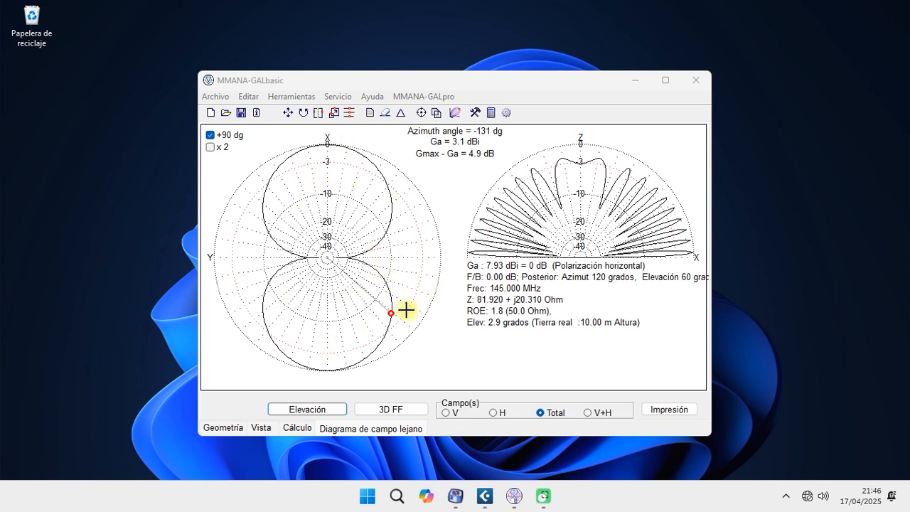
{"action": "mouse_move", "coordinate": [688, 246]}
{"action": "left_mouse_down"}
{"action": "mouse_move", "coordinate": [701, 227]}
{"action": "mouse_move", "coordinate": [668, 182]}
{"action": "mouse_move", "coordinate": [533, 159]}
{"action": "mouse_move", "coordinate": [465, 195]}
{"action": "mouse_move", "coordinate": [450, 241]}
{"action": "mouse_move", "coordinate": [514, 177]}
{"action": "mouse_move", "coordinate": [646, 179]}
{"action": "mouse_move", "coordinate": [690, 213]}
{"action": "mouse_move", "coordinate": [440, 313]}
{"action": "mouse_move", "coordinate": [351, 228]}
{"action": "left_mouse_up"}
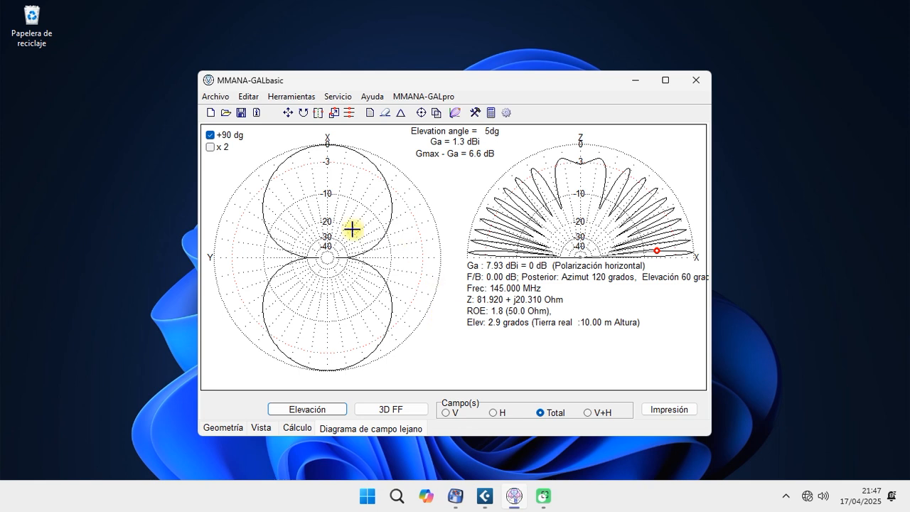
Add a second 1 m wire along the X axis with X1 at 0.5 m and X2 at -0.5 m.
{"action": "left_click", "coordinate": [297, 429]}
{"action": "left_click", "coordinate": [268, 429]}
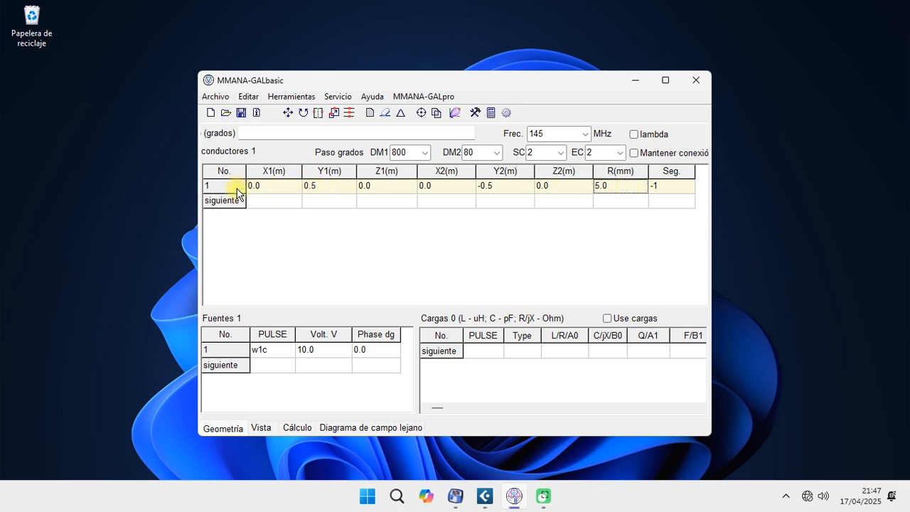
{"action": "left_click", "coordinate": [276, 201]}
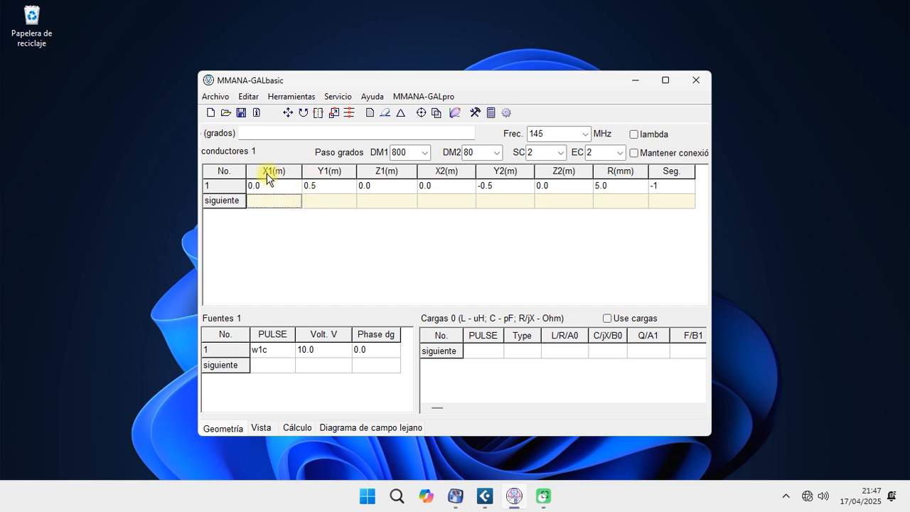
{"action": "type", "text": "0.5"}
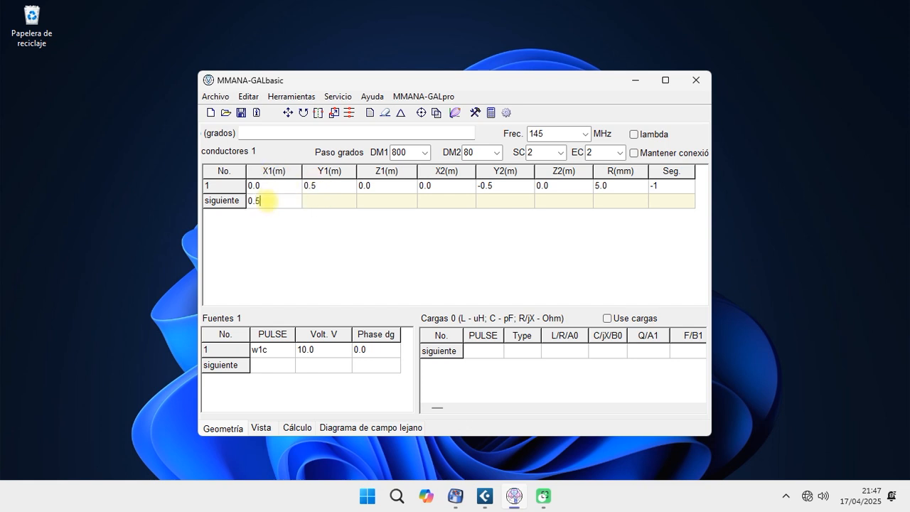
{"action": "key", "text": "Return"}
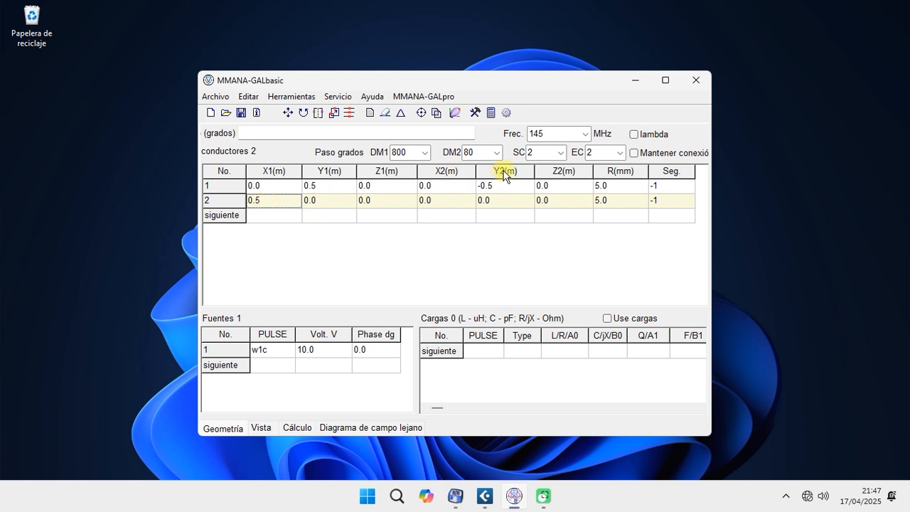
{"action": "double_click", "coordinate": [441, 199]}
{"action": "type", "text": "-"}
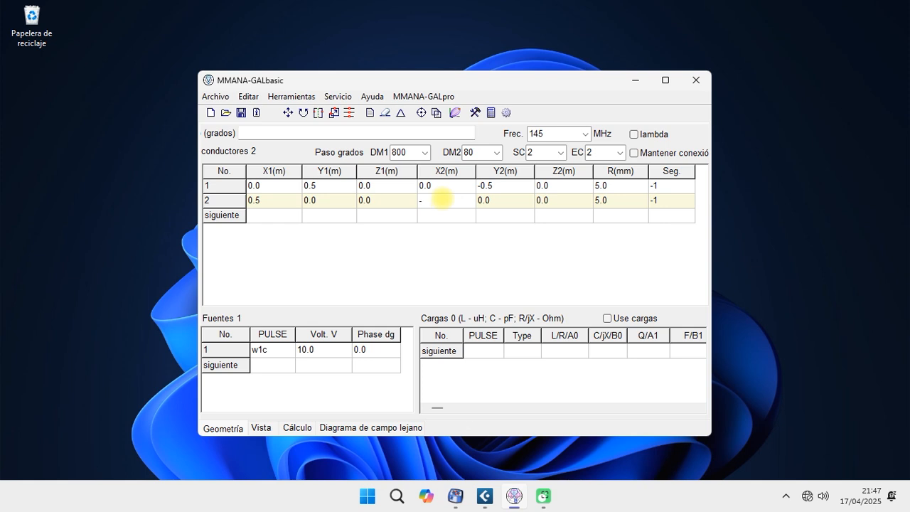
{"action": "key", "text": "Return"}
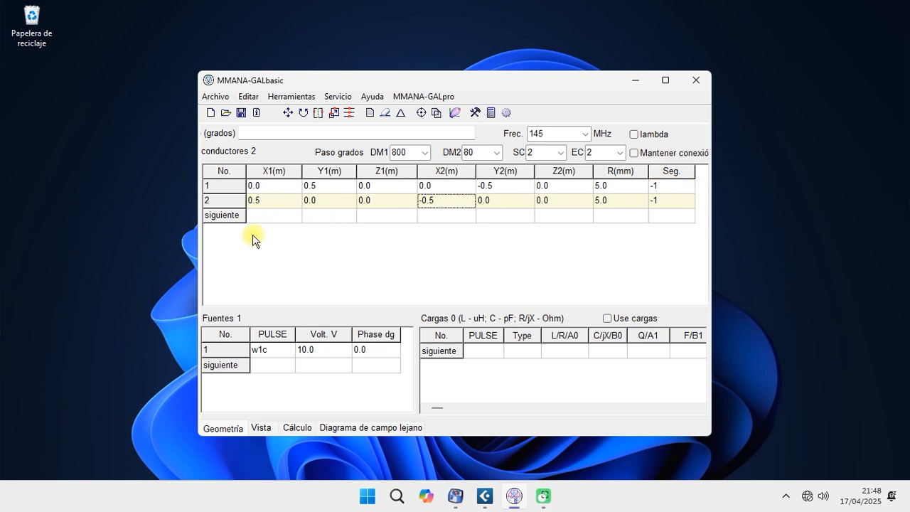
Inspect the crossed wires in the 3D view, selecting each conductor in turn to compare their data.
{"action": "left_click", "coordinate": [260, 428]}
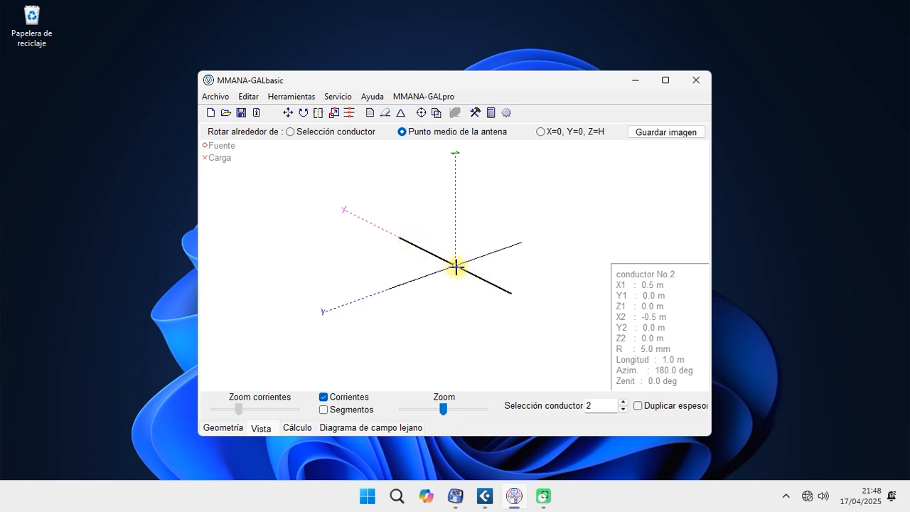
{"action": "left_click", "coordinate": [623, 409]}
{"action": "left_click", "coordinate": [623, 401]}
{"action": "left_click", "coordinate": [623, 409]}
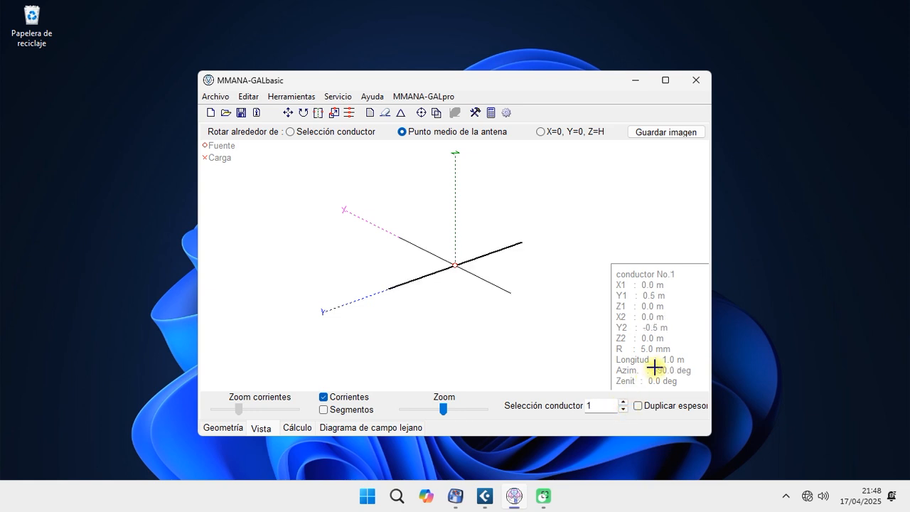
{"action": "left_click", "coordinate": [622, 401]}
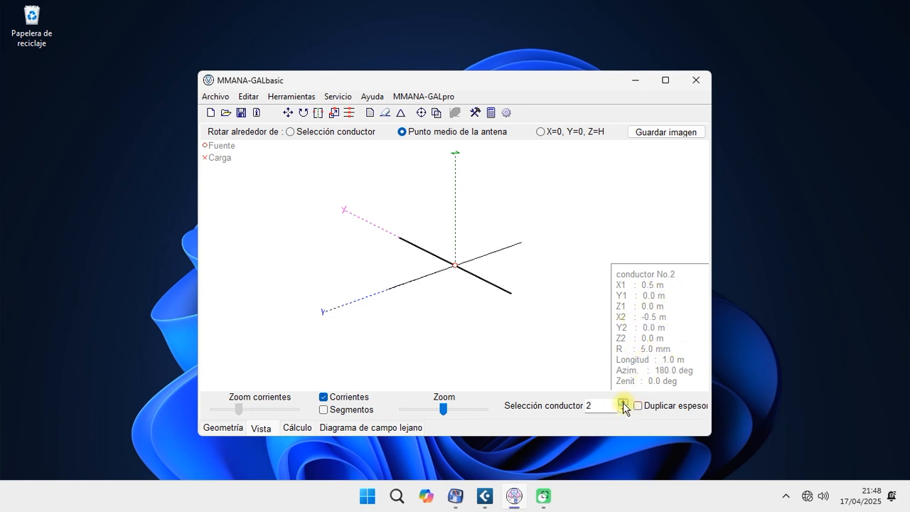
{"action": "left_click", "coordinate": [622, 410]}
Calculate the two-wire antenna with only wire 1 fed and view its current distribution.
{"action": "left_click", "coordinate": [297, 427]}
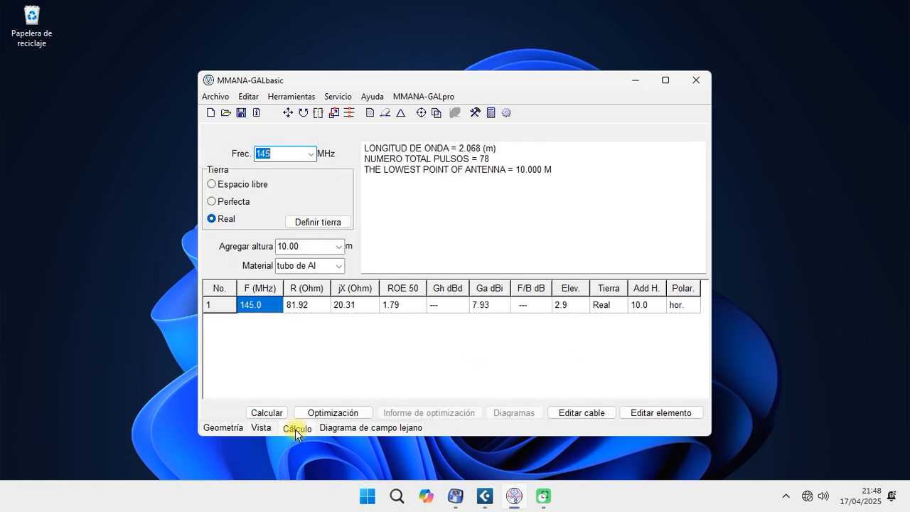
{"action": "left_click", "coordinate": [275, 412]}
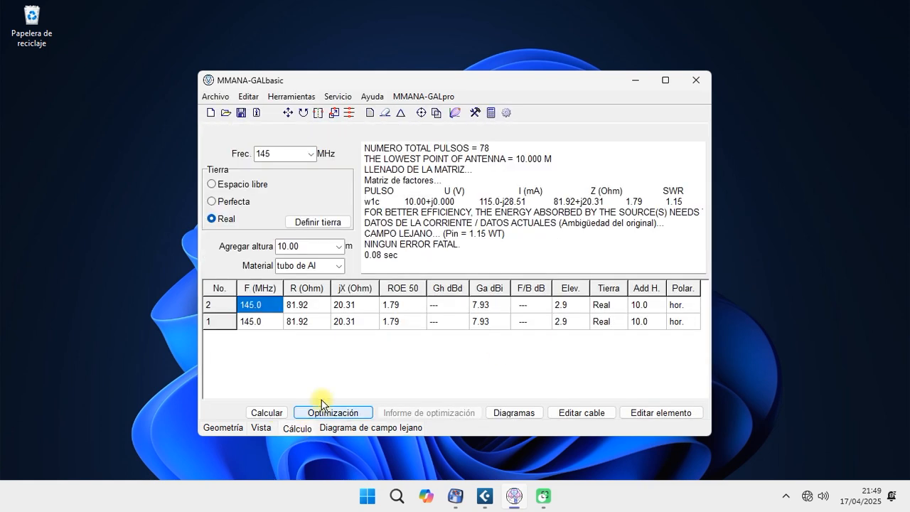
{"action": "left_click", "coordinate": [264, 428]}
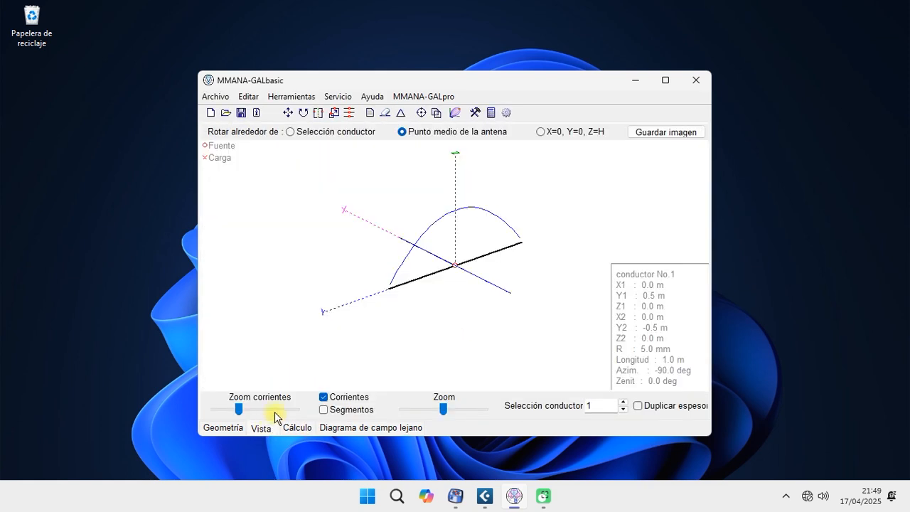
Add a second source at the centre of wire 2 with pulse w2c.
{"action": "left_click", "coordinate": [237, 428]}
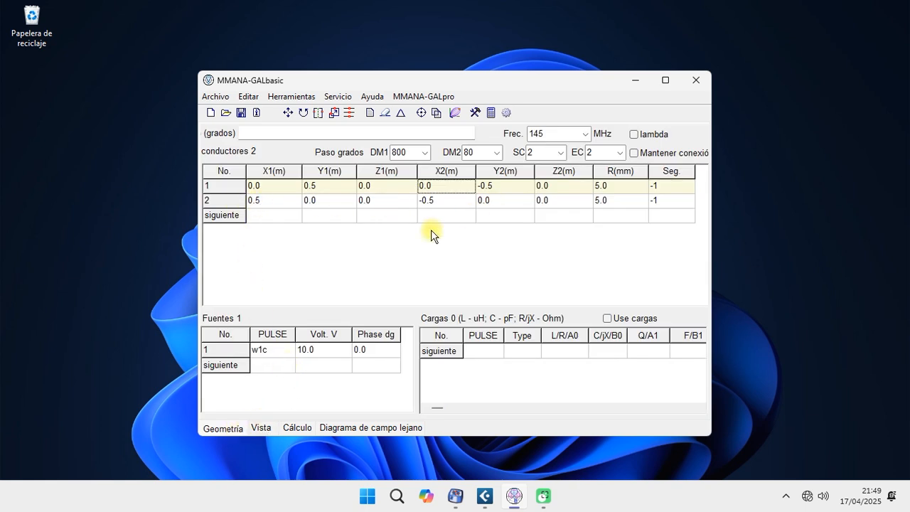
{"action": "left_click", "coordinate": [268, 369]}
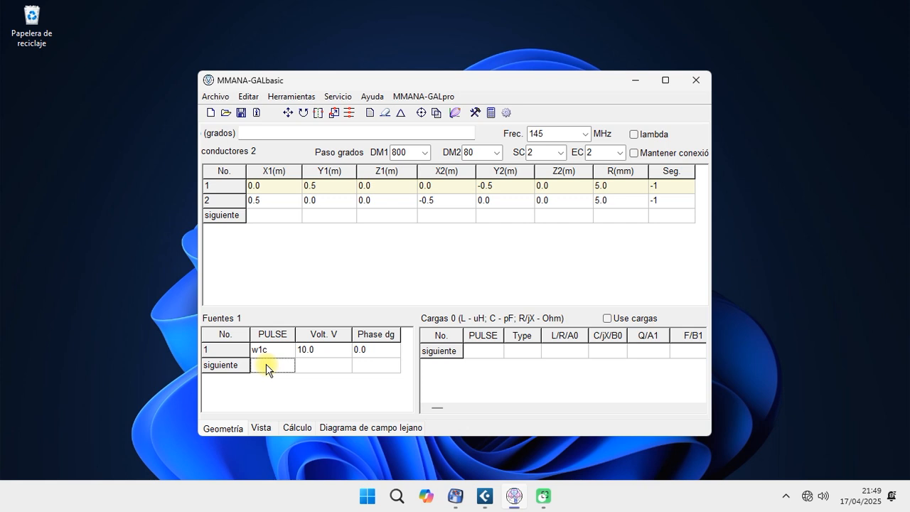
{"action": "type", "text": "w"}
{"action": "type", "text": "2c"}
{"action": "key", "text": "Return"}
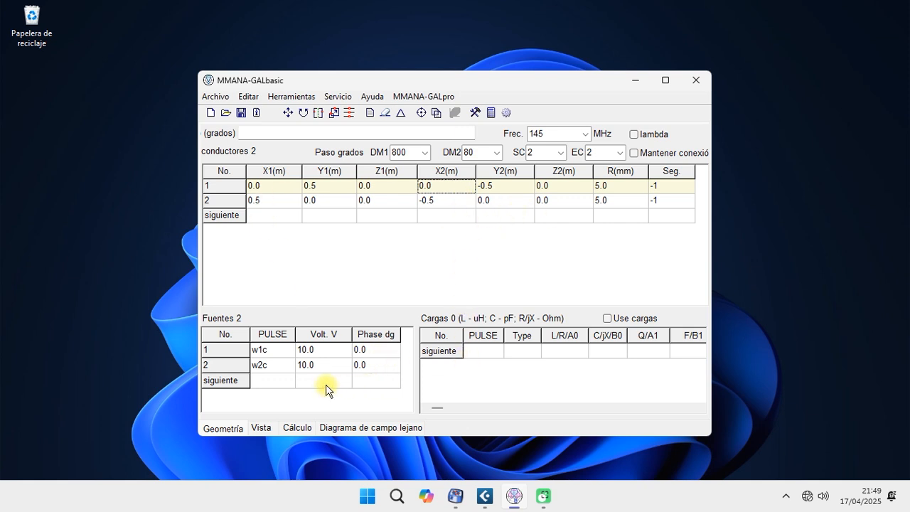
Check the fed wires in the 3D view and recalculate the antenna with both sources.
{"action": "left_click", "coordinate": [262, 428]}
{"action": "left_click", "coordinate": [302, 428]}
{"action": "left_click", "coordinate": [268, 412]}
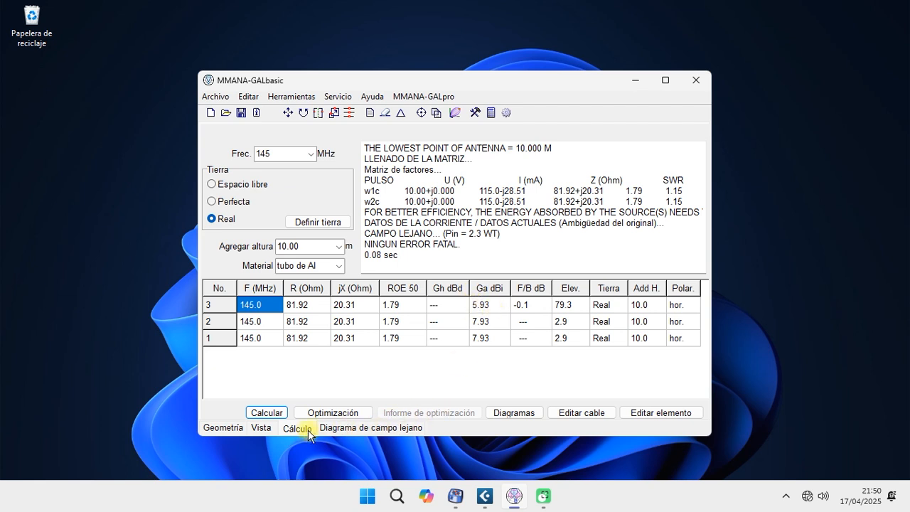
Read the gain at different azimuth angles on the far-field diagram of the crossed dipoles.
{"action": "left_click", "coordinate": [340, 429]}
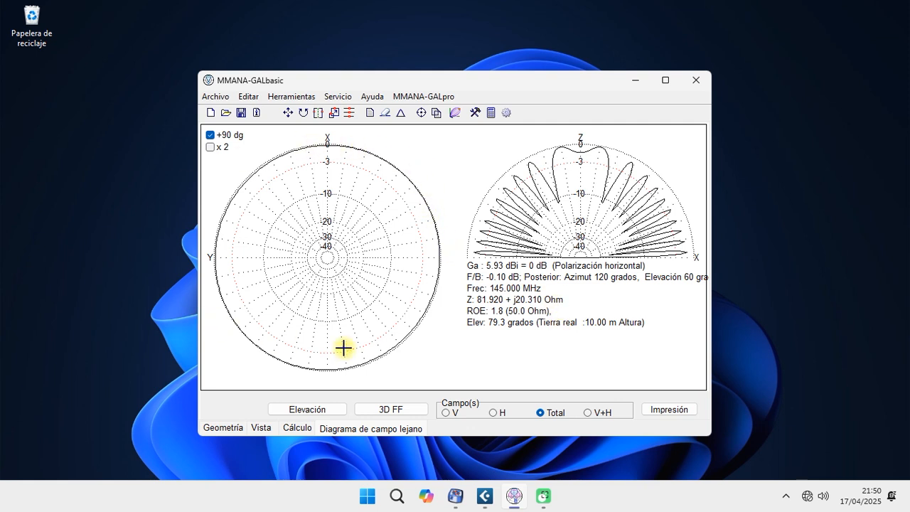
{"action": "left_click", "coordinate": [437, 179]}
{"action": "mouse_move", "coordinate": [438, 180]}
{"action": "left_mouse_down"}
{"action": "mouse_move", "coordinate": [246, 158]}
{"action": "mouse_move", "coordinate": [219, 315]}
{"action": "mouse_move", "coordinate": [448, 329]}
{"action": "mouse_move", "coordinate": [402, 172]}
{"action": "mouse_move", "coordinate": [438, 260]}
{"action": "mouse_move", "coordinate": [382, 380]}
{"action": "mouse_move", "coordinate": [348, 405]}
{"action": "left_mouse_up"}
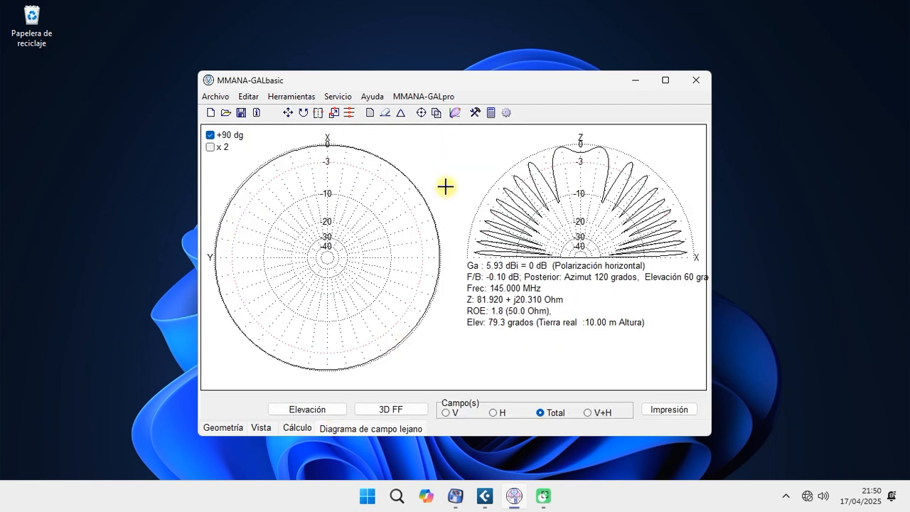
{"action": "mouse_move", "coordinate": [380, 156]}
{"action": "left_mouse_down"}
{"action": "mouse_move", "coordinate": [416, 207]}
{"action": "mouse_move", "coordinate": [427, 207]}
{"action": "left_mouse_up"}
Generate the 3D radiation pattern with a 5-degree step, examine it from another angle and close it.
{"action": "left_click", "coordinate": [400, 408]}
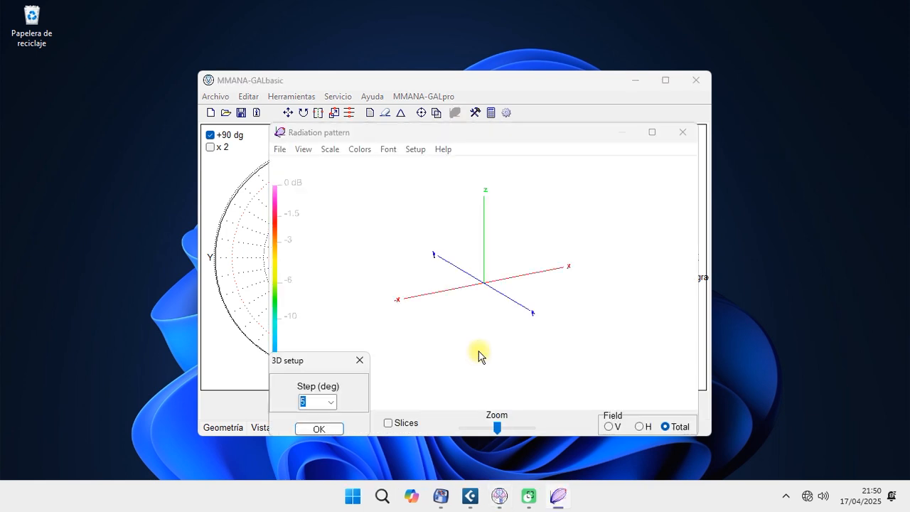
{"action": "left_click", "coordinate": [320, 429]}
{"action": "left_click_drag", "start_coordinate": [568, 269], "coordinate": [656, 248]}
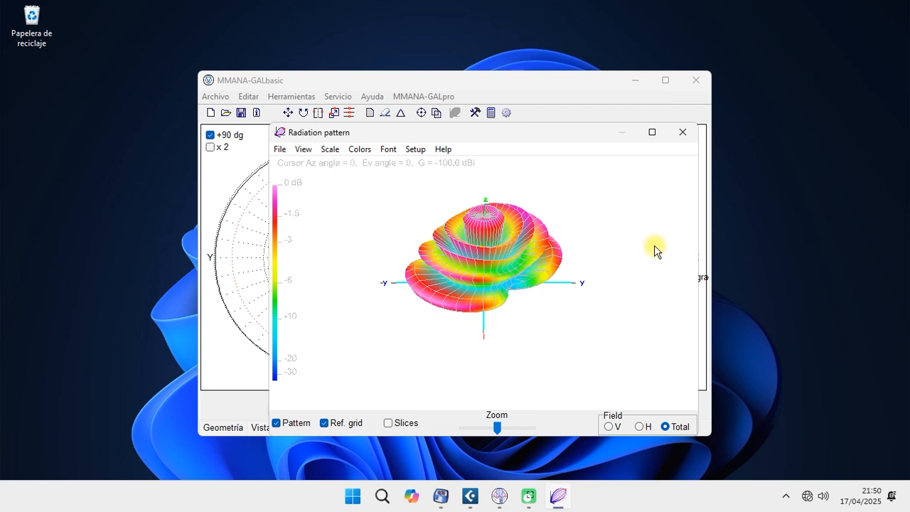
{"action": "left_click", "coordinate": [682, 131]}
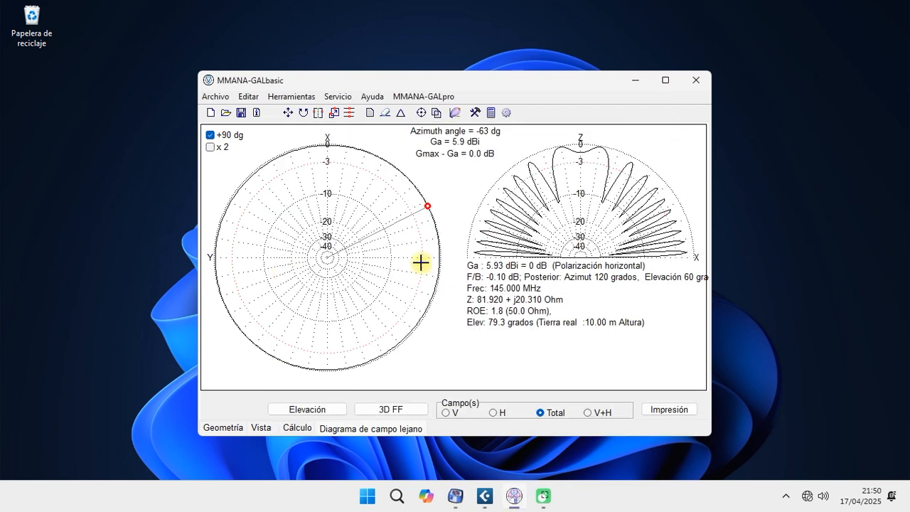
Review the current distribution and segments on both wires, then return to the geometry tables.
{"action": "left_click", "coordinate": [261, 428]}
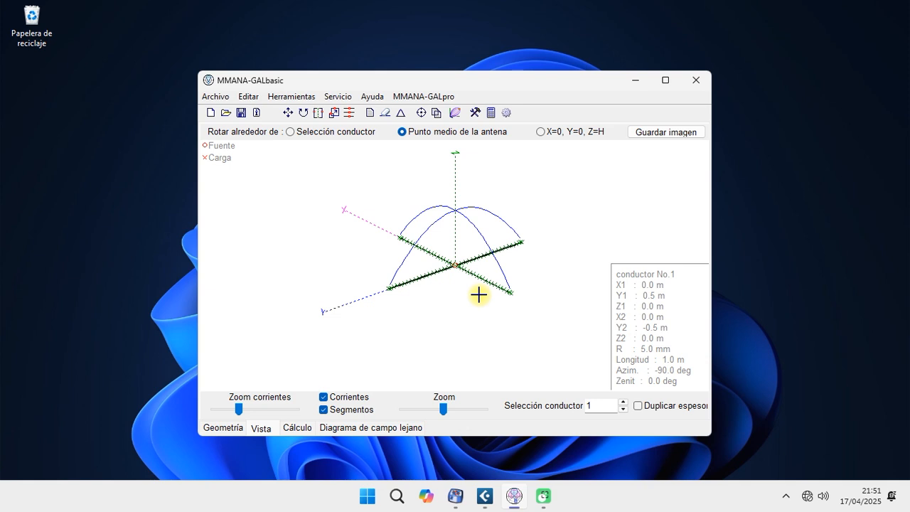
{"action": "left_click", "coordinate": [299, 429]}
{"action": "left_click", "coordinate": [260, 428]}
{"action": "left_click", "coordinate": [235, 430]}
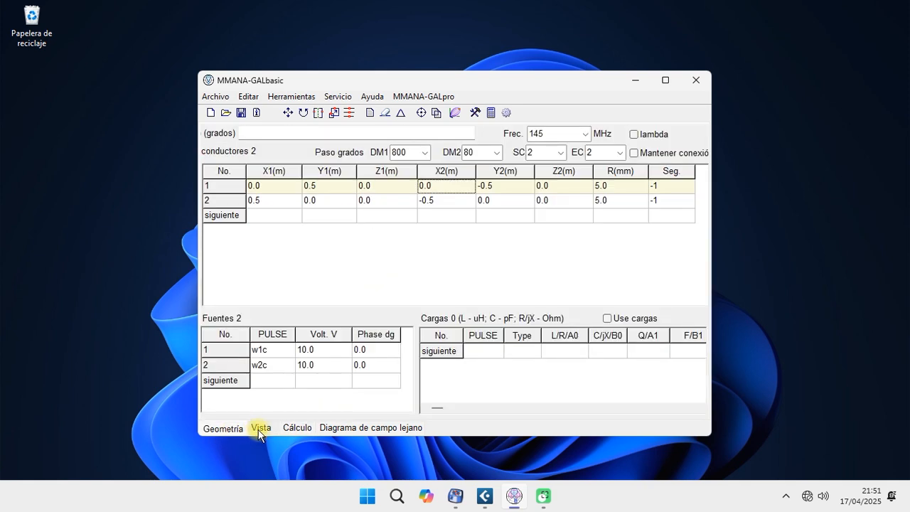